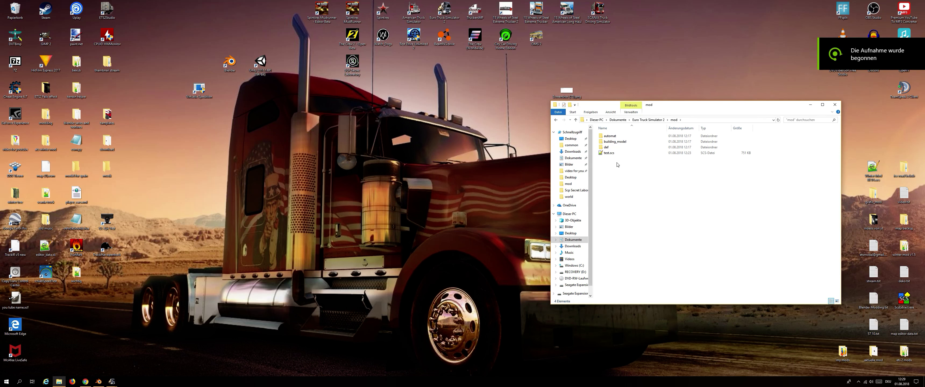
# - Select the four items in the mod folder, then clear the selection
pyautogui.moveTo(597, 163); pyautogui.dragTo(758, 132)
pyautogui.moveTo(597, 159)
pyautogui.mouseDown()
pyautogui.moveTo(746, 208)
pyautogui.moveTo(795, 100)
pyautogui.mouseUp()
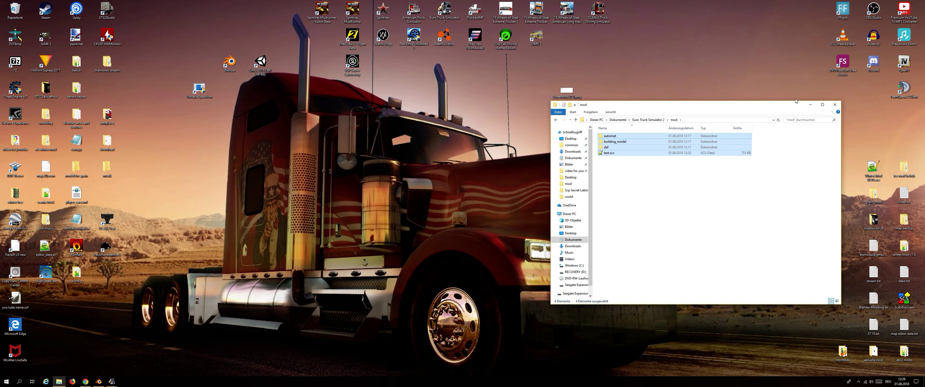
pyautogui.moveTo(760, 166)
pyautogui.mouseDown()
pyautogui.moveTo(619, 160)
pyautogui.moveTo(754, 129)
pyautogui.mouseUp()
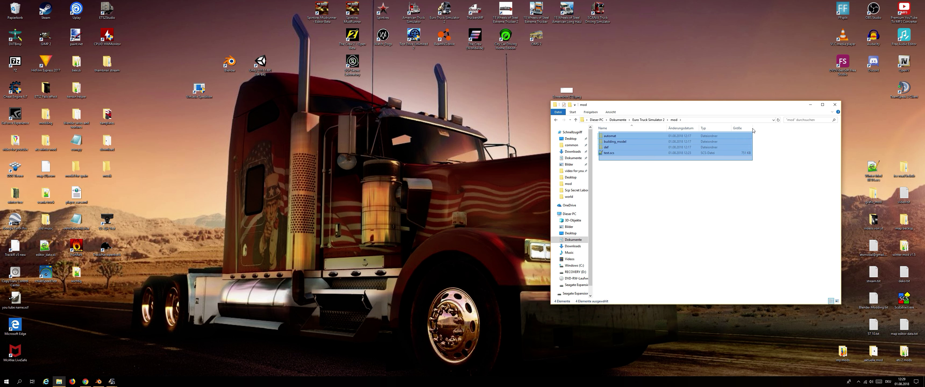
pyautogui.click(669, 170)
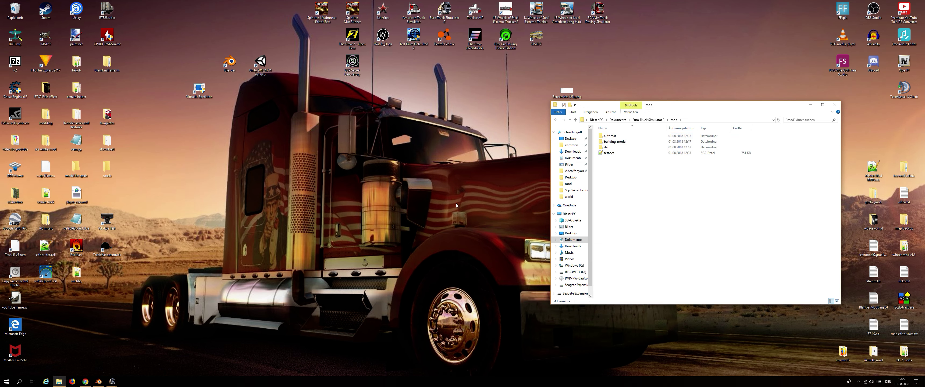
# - Move the mod folder window into place and bring up File Explorer's frequent-folders jump list
pyautogui.moveTo(677, 109)
pyautogui.mouseDown()
pyautogui.moveTo(649, 119)
pyautogui.moveTo(665, 122)
pyautogui.moveTo(680, 184)
pyautogui.moveTo(670, 84)
pyautogui.mouseUp()
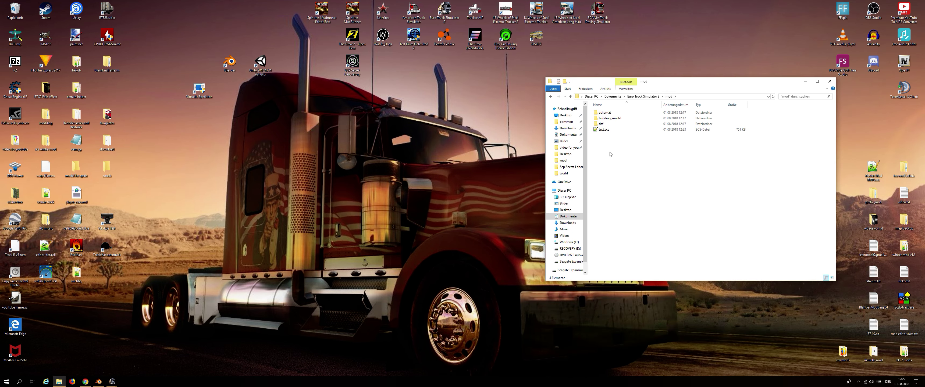
pyautogui.moveTo(714, 107); pyautogui.dragTo(610, 147)
pyautogui.click(665, 188)
pyautogui.click(60, 382)
pyautogui.rightClick(60, 382)
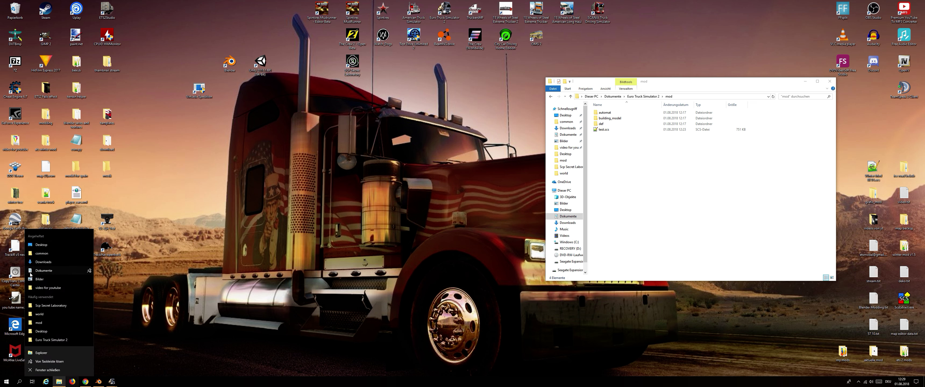
# - Open Steam's common folder in a new window on the left and enter Euro Truck Simulator 2
pyautogui.click(45, 254)
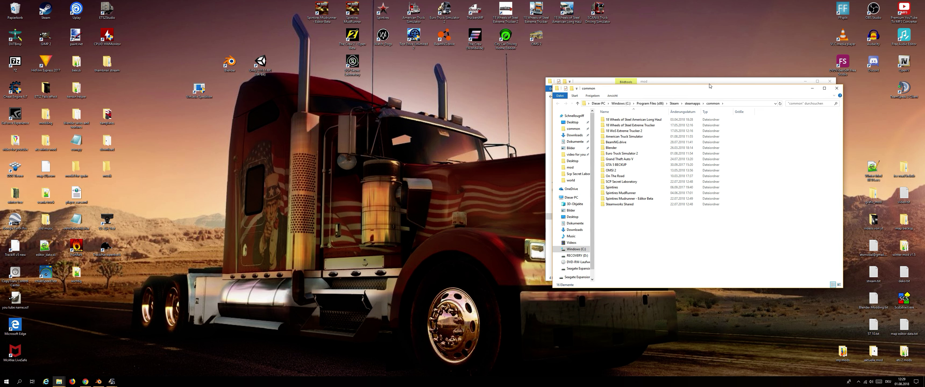
pyautogui.moveTo(667, 88); pyautogui.dragTo(209, 60)
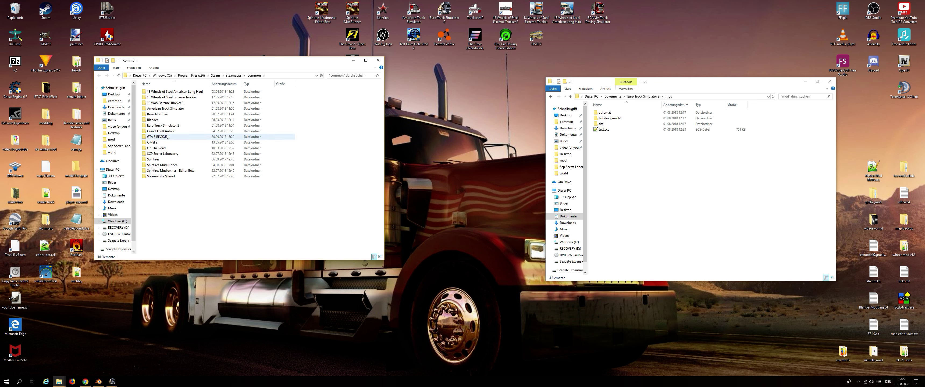
pyautogui.click(174, 127)
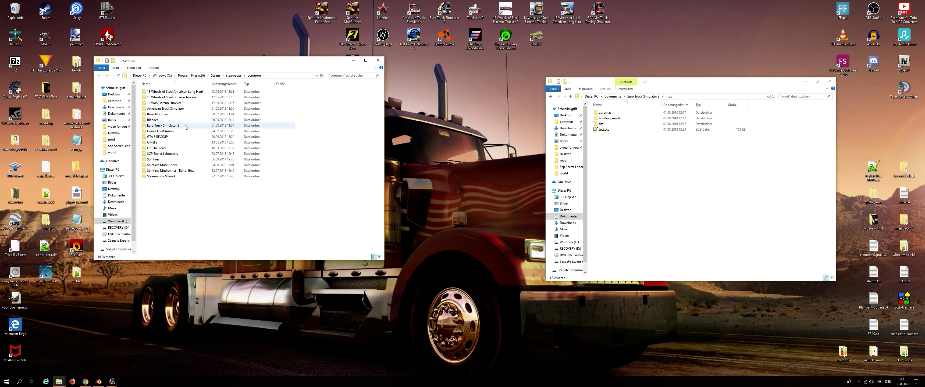
pyautogui.click(158, 126)
pyautogui.doubleClick(159, 126)
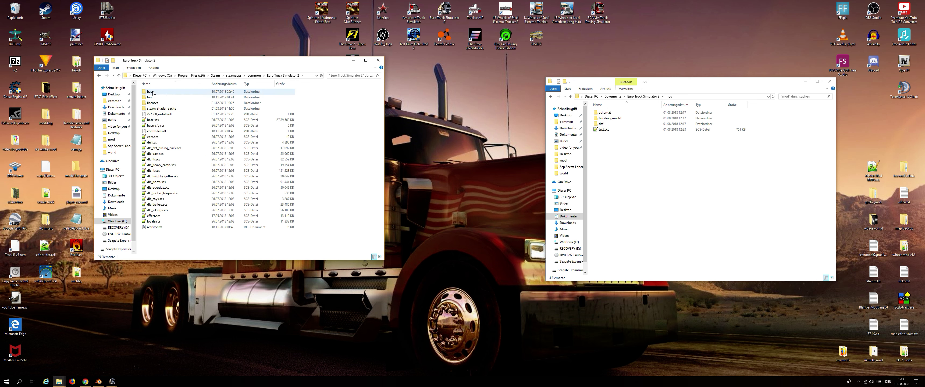
# - Open the base folder and try dragging automat and building_model into it, then abandon the drop
pyautogui.doubleClick(153, 93)
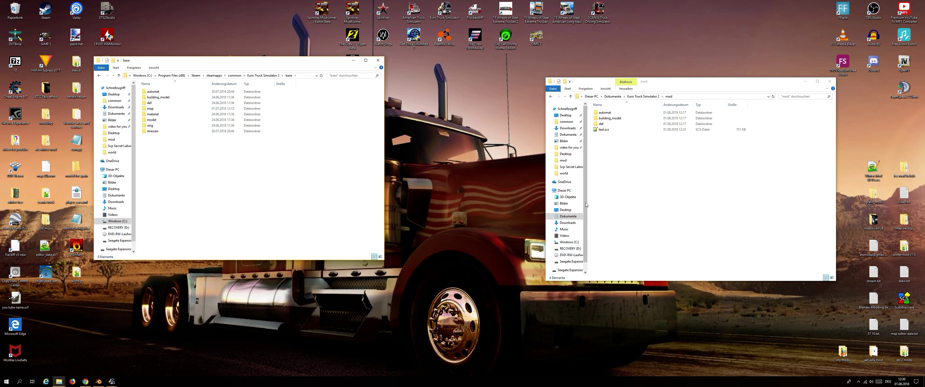
pyautogui.click(620, 119)
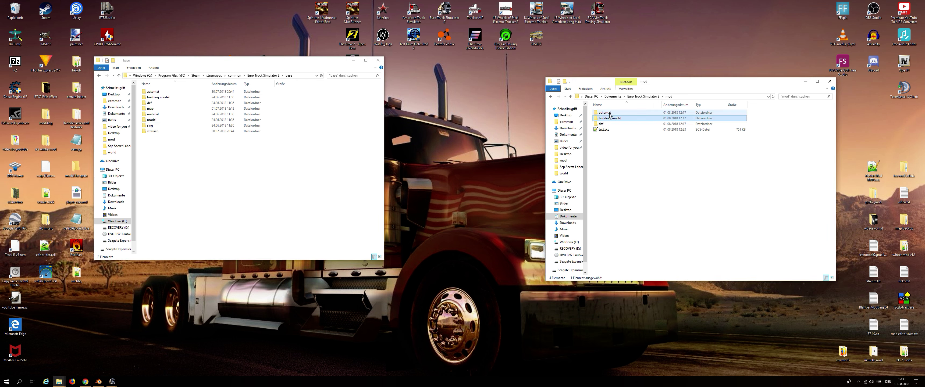
pyautogui.keyDown('ctrl'); pyautogui.click(630, 114); pyautogui.keyUp('ctrl')
pyautogui.moveTo(632, 117); pyautogui.dragTo(230, 158)
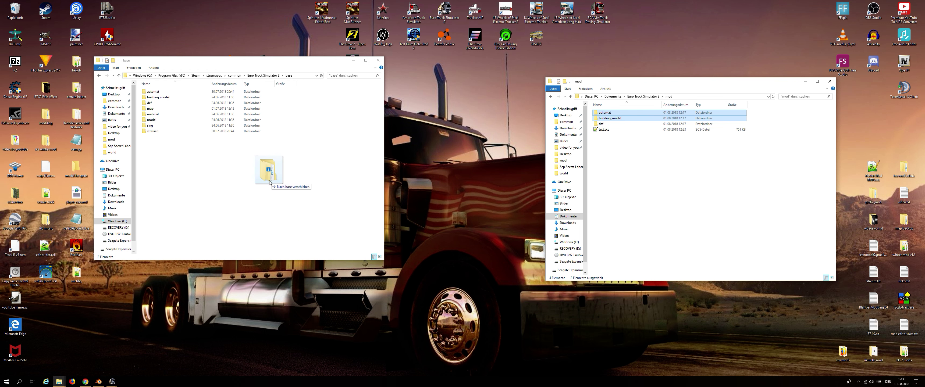
pyautogui.moveTo(230, 158)
pyautogui.keyDown('ctrl'); pyautogui.mouseDown()
pyautogui.moveTo(296, 200)
pyautogui.moveTo(235, 189)
pyautogui.mouseUp(); pyautogui.keyUp('ctrl')
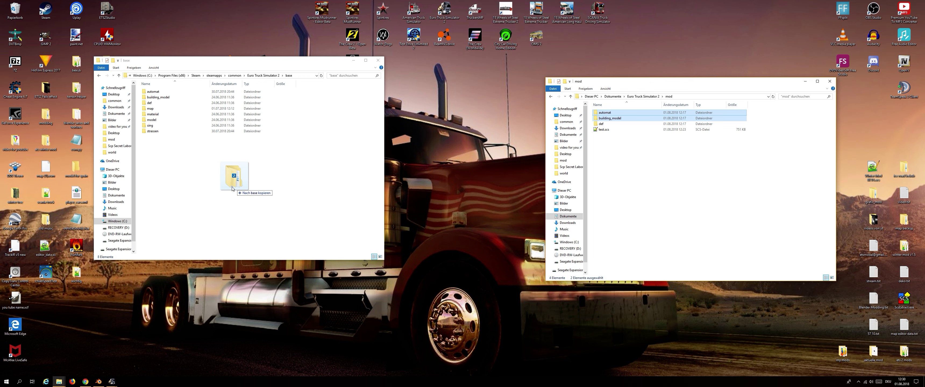
pyautogui.keyDown('ctrl'); pyautogui.moveTo(235, 189); pyautogui.dragTo(682, 151); pyautogui.keyUp('ctrl')
# - Create 'Neuer Ordner' on the desktop and copy all eight base folders into it
pyautogui.moveTo(251, 151); pyautogui.dragTo(238, 81)
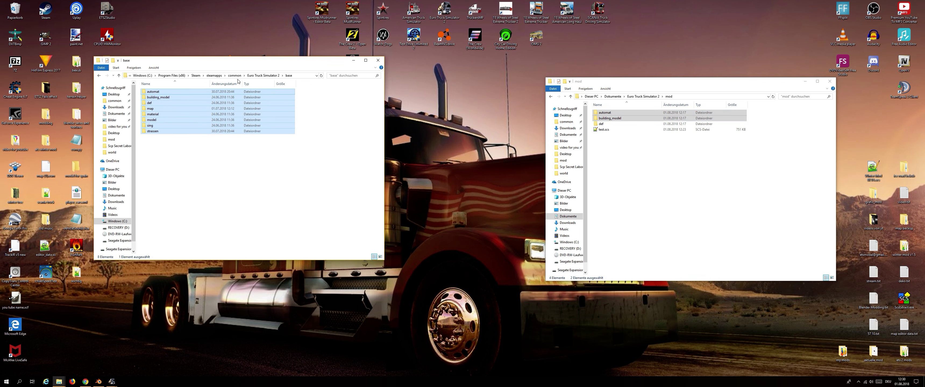
pyautogui.rightClick(125, 310)
pyautogui.moveTo(163, 291)
pyautogui.click(230, 293)
pyautogui.moveTo(136, 325); pyautogui.dragTo(107, 325)
pyautogui.keyDown('ctrl'); pyautogui.moveTo(196, 124); pyautogui.dragTo(107, 325); pyautogui.keyUp('ctrl')
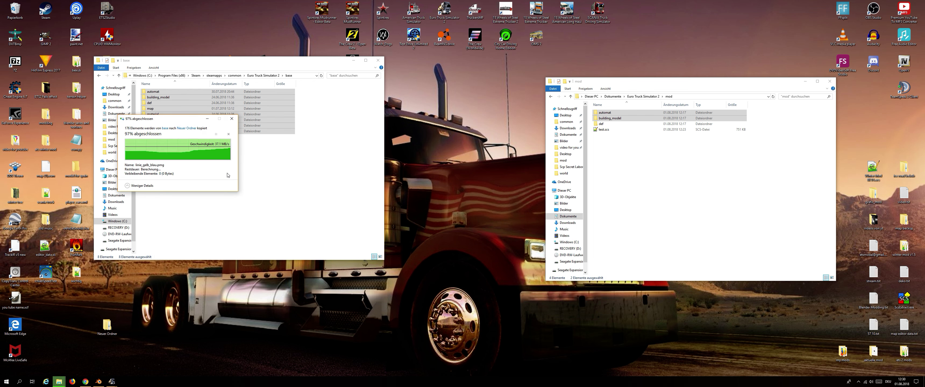
pyautogui.click(613, 118)
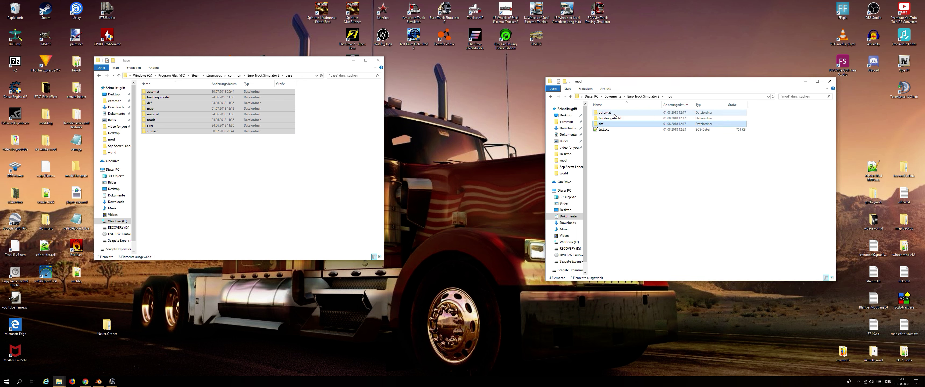
# - Copy automat and building_model into the game's base folder, then open base\def\world
pyautogui.keyDown('ctrl'); pyautogui.click(612, 114); pyautogui.keyUp('ctrl')
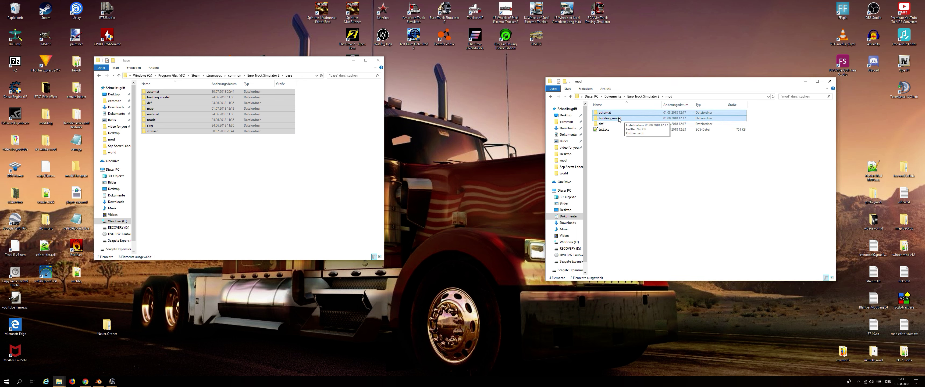
pyautogui.moveTo(634, 120)
pyautogui.mouseDown()
pyautogui.moveTo(306, 183)
pyautogui.moveTo(186, 156)
pyautogui.mouseUp()
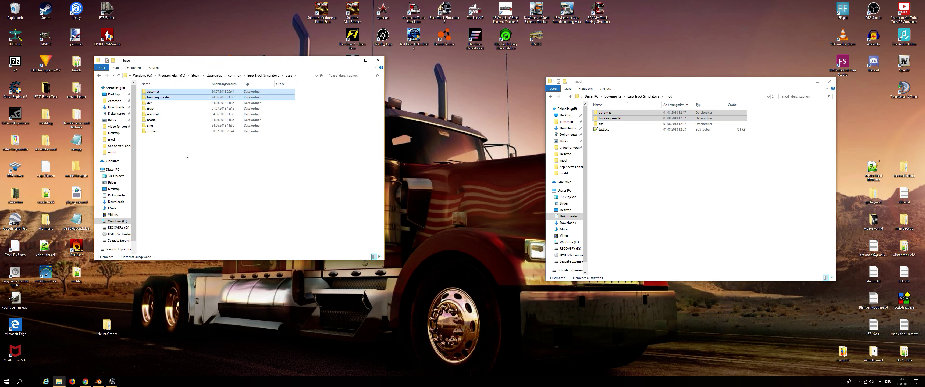
pyautogui.click(167, 162)
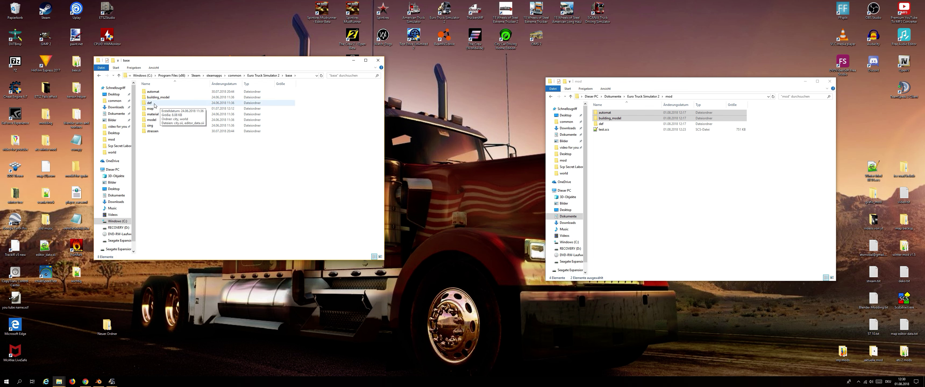
pyautogui.doubleClick(154, 105)
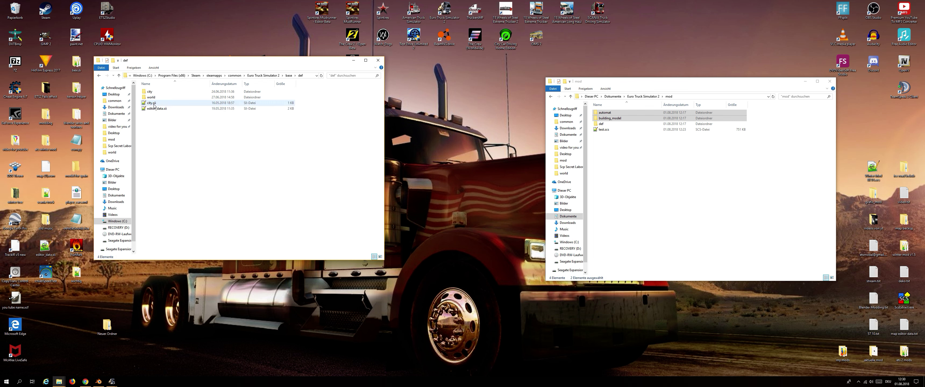
pyautogui.doubleClick(167, 97)
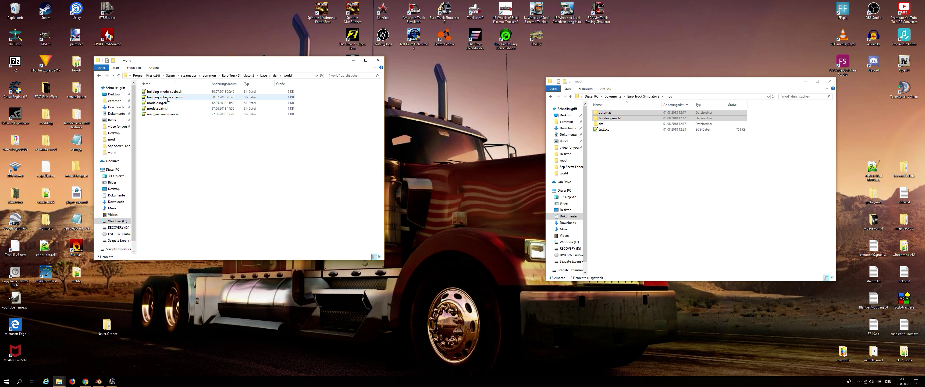
# - Copy the mod's two building .tut.sii files into the game's def\world folder
pyautogui.doubleClick(608, 125)
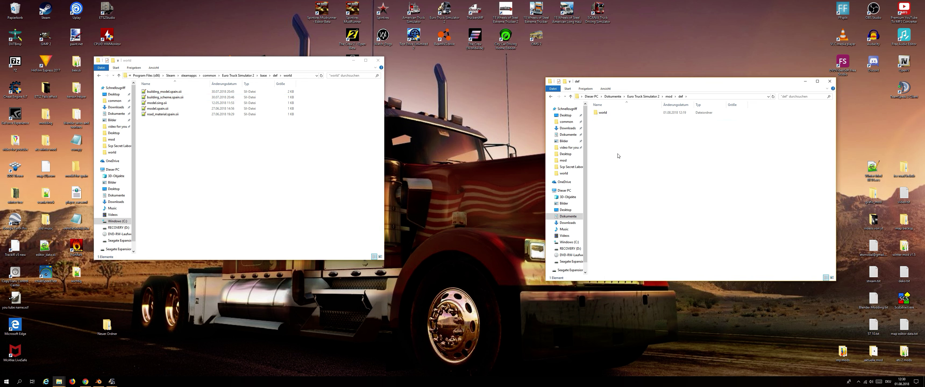
pyautogui.doubleClick(632, 113)
pyautogui.click(638, 113)
pyautogui.keyDown('shift'); pyautogui.click(621, 118); pyautogui.keyUp('shift')
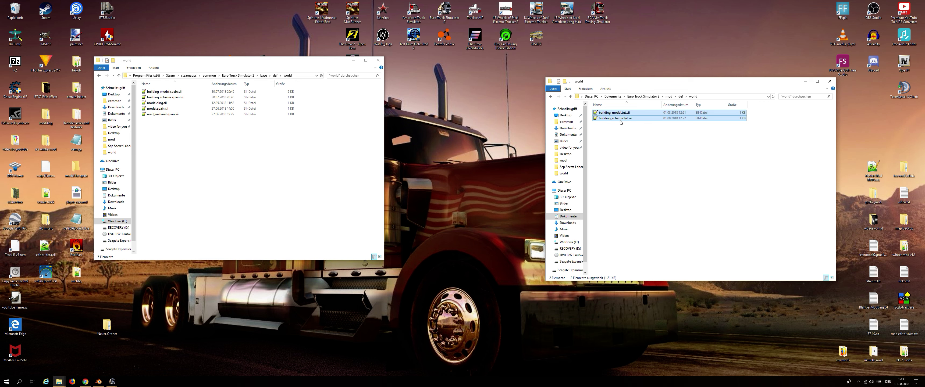
pyautogui.moveTo(621, 120); pyautogui.dragTo(665, 165)
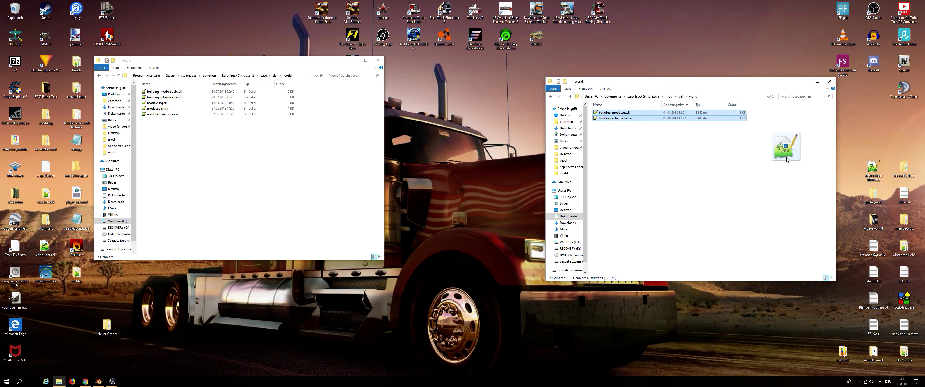
pyautogui.moveTo(675, 117)
pyautogui.mouseDown()
pyautogui.moveTo(642, 208)
pyautogui.moveTo(208, 193)
pyautogui.mouseUp()
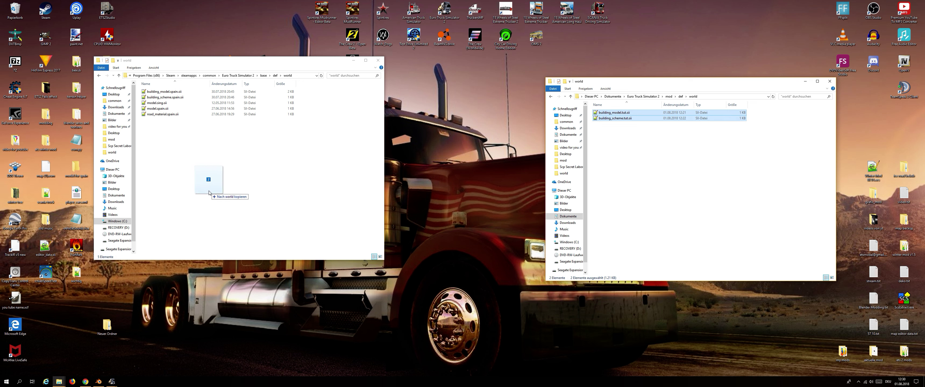
pyautogui.moveTo(209, 192); pyautogui.dragTo(736, 184)
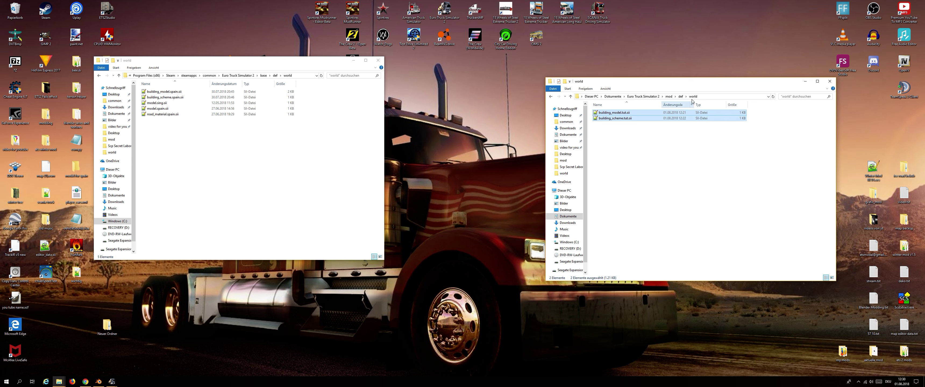
# - Return to the mod's def\world folder and open building_model.spain.sii for editing
pyautogui.click(668, 96)
pyautogui.keyDown('shift'); pyautogui.click(610, 113); pyautogui.keyUp('shift')
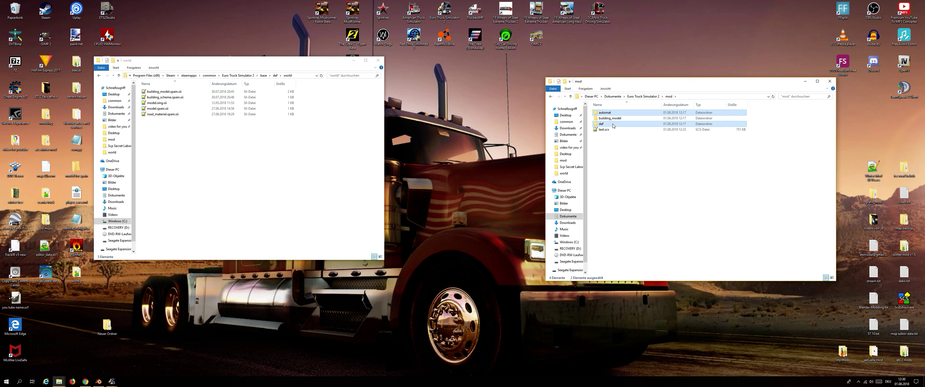
pyautogui.click(618, 172)
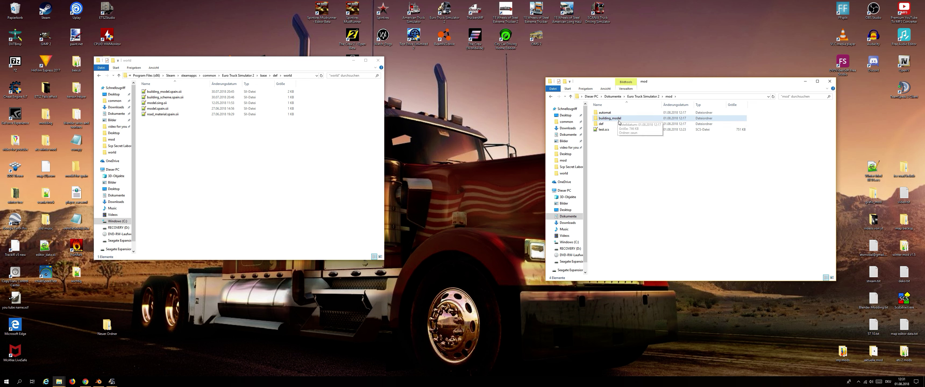
pyautogui.doubleClick(611, 124)
pyautogui.doubleClick(612, 116)
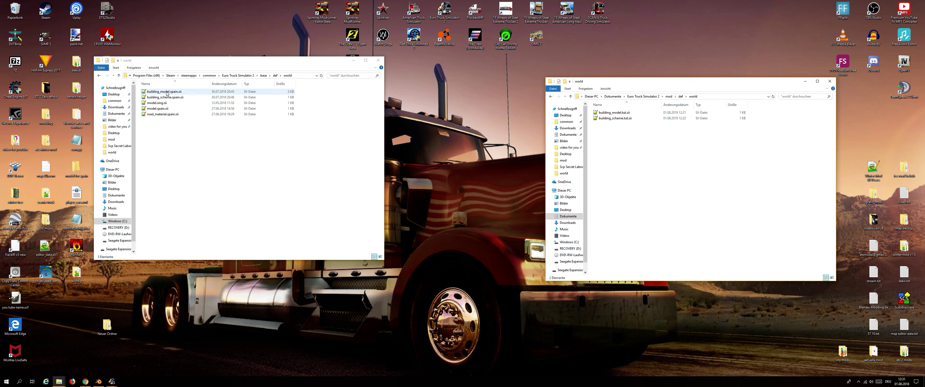
pyautogui.doubleClick(158, 92)
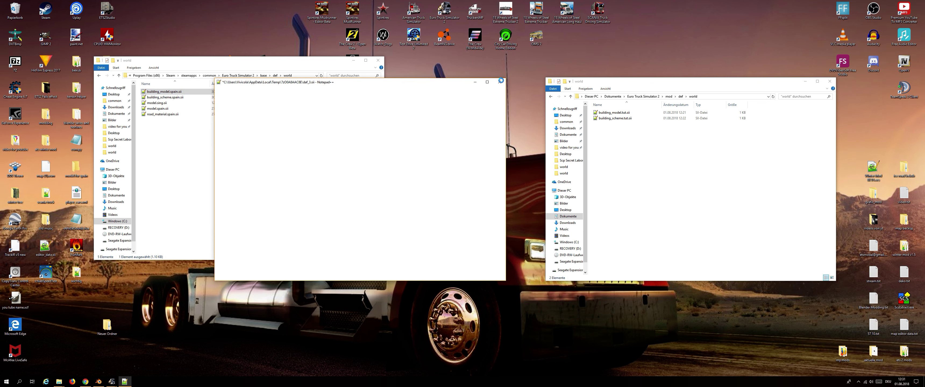
# - Copy the example building_model block (lines 11–16) from building_model.tut.sii
pyautogui.click(500, 83)
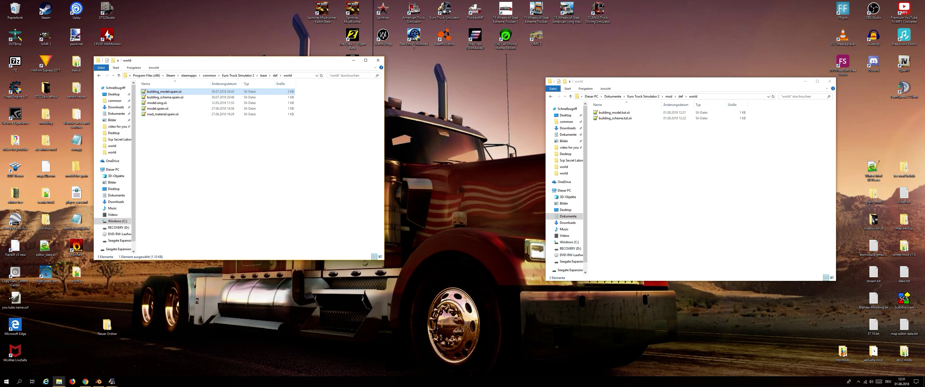
pyautogui.doubleClick(615, 113)
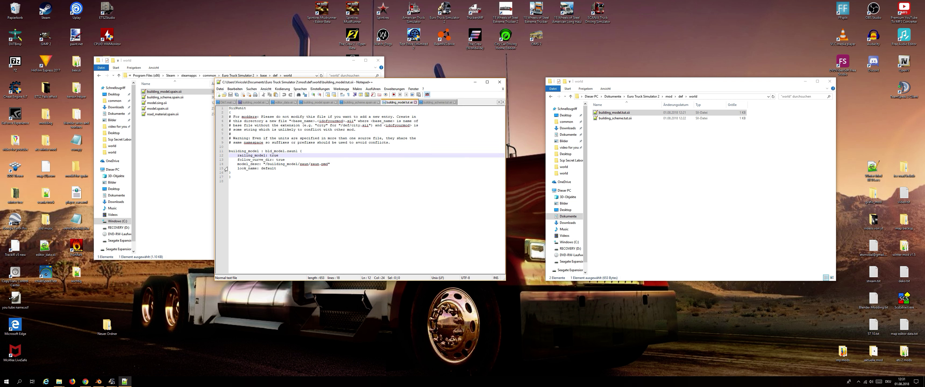
pyautogui.moveTo(235, 173); pyautogui.dragTo(234, 152)
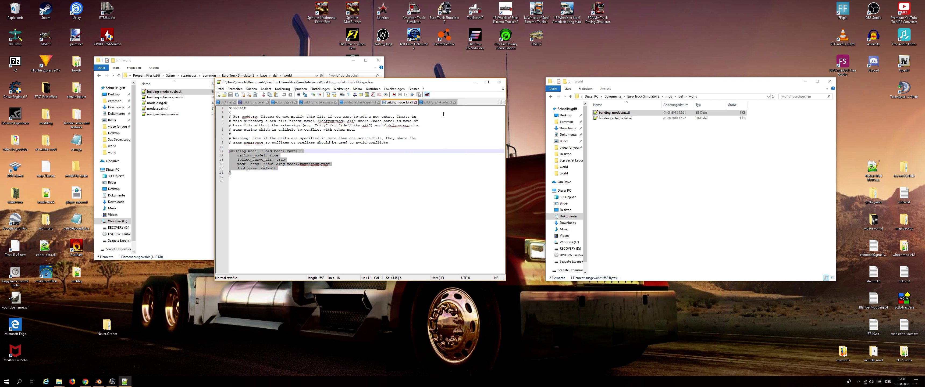
pyautogui.click(500, 82)
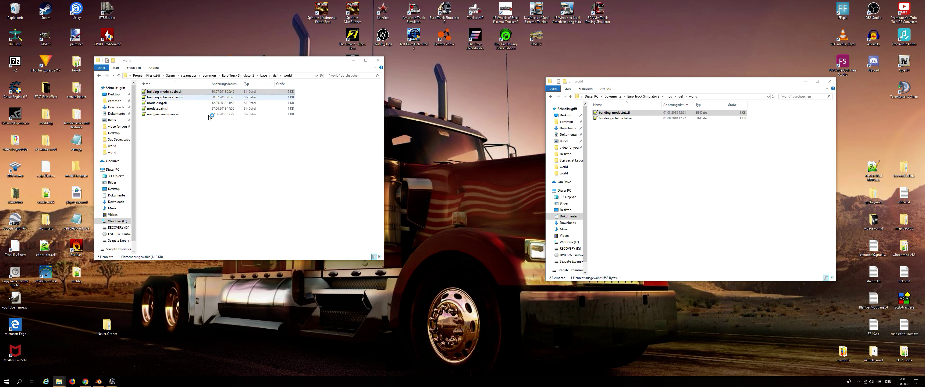
# - Paste the zaun1 model block after the last entry of building_model.spain.sii and save it
pyautogui.scroll(-4, 240, 234)
pyautogui.click(239, 254)
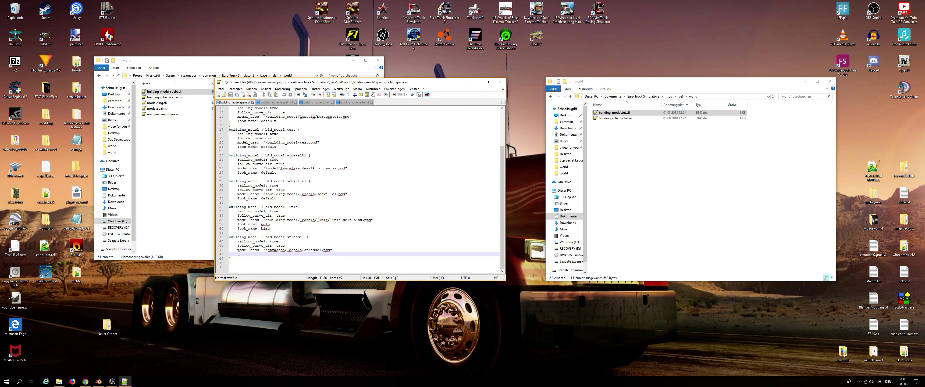
pyautogui.click(230, 263)
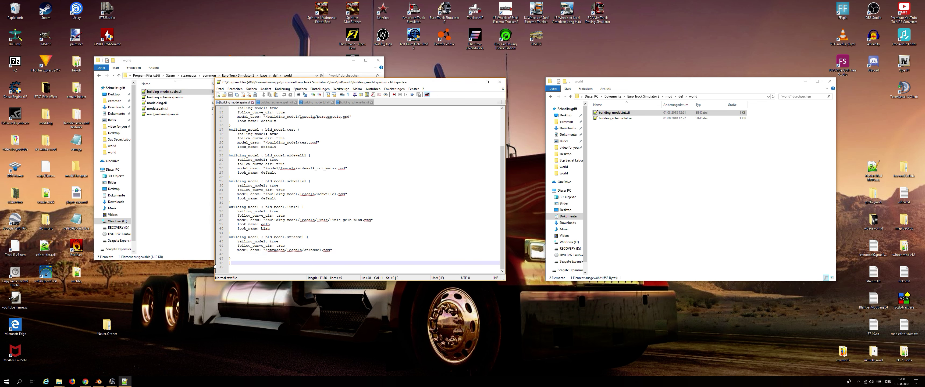
pyautogui.press('Return')
pyautogui.press('Up')
pyautogui.write('building_model : bld_model.zaun1 { \trailing_model: true \tfollow_curve_dir: true \tmodel_desc: "/building_model/zaun/zaun.pmd" \tlook_name: default }')
pyautogui.click(231, 95)
pyautogui.click(499, 82)
# - Copy the example scheme block (lines 11–14) from building_scheme.tut.sii
pyautogui.doubleClick(670, 119)
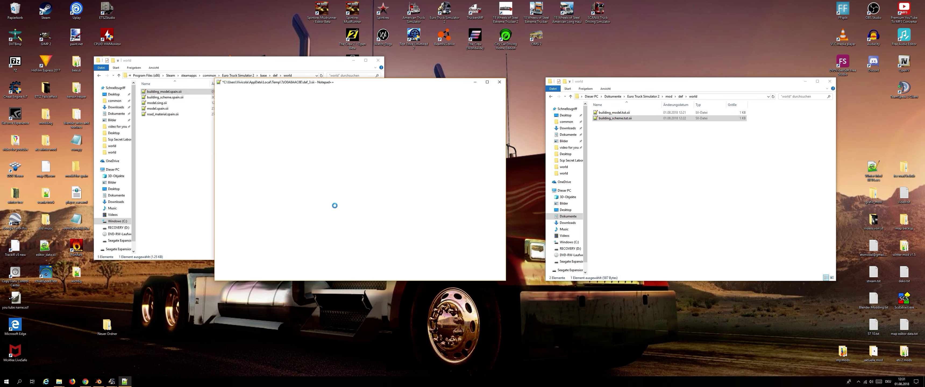
pyautogui.moveTo(235, 164); pyautogui.dragTo(219, 151)
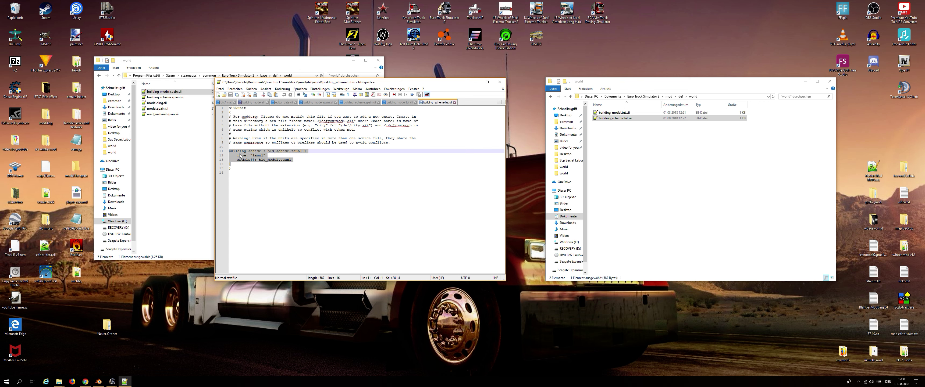
pyautogui.click(499, 82)
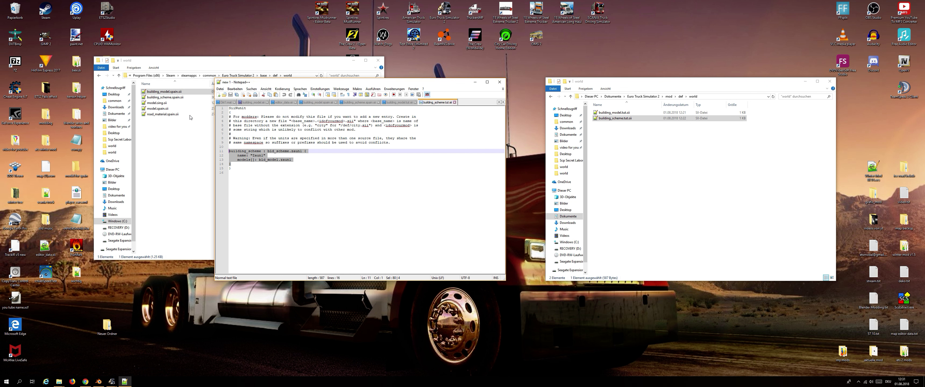
# - Paste the zaun1 scheme block at the end of building_scheme.spain.sii, save, and close it
pyautogui.doubleClick(213, 97)
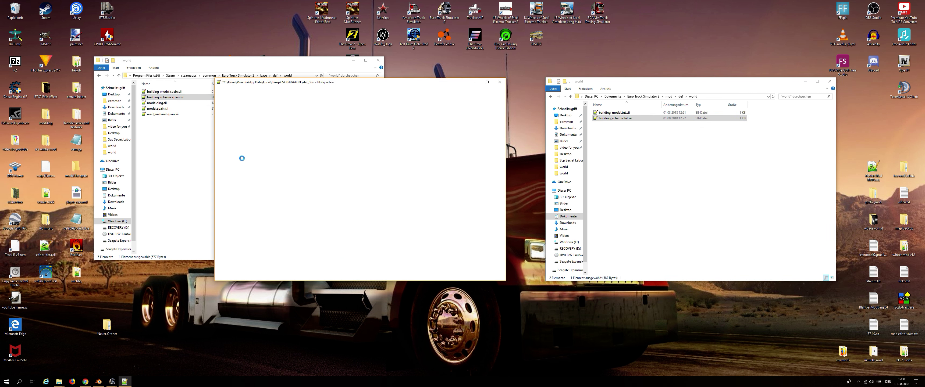
pyautogui.click(230, 224)
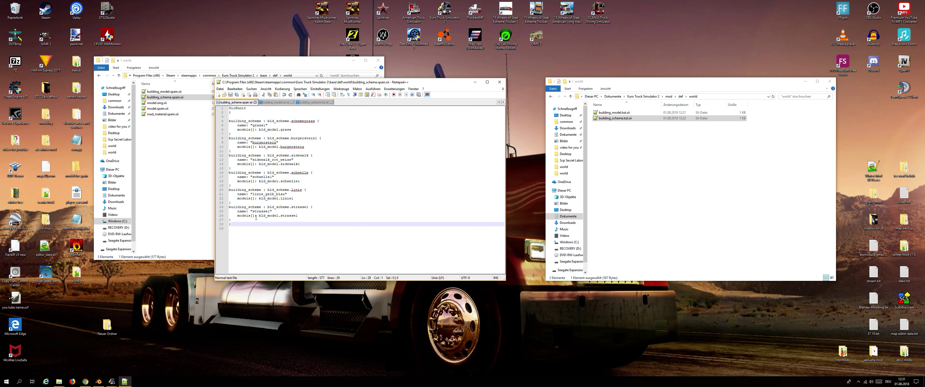
pyautogui.press('Return')
pyautogui.write('building_scheme : bld_scheme.zaun1 { \tname: "Zaun1" \tmodels[]: bld_model.zaun1 }')
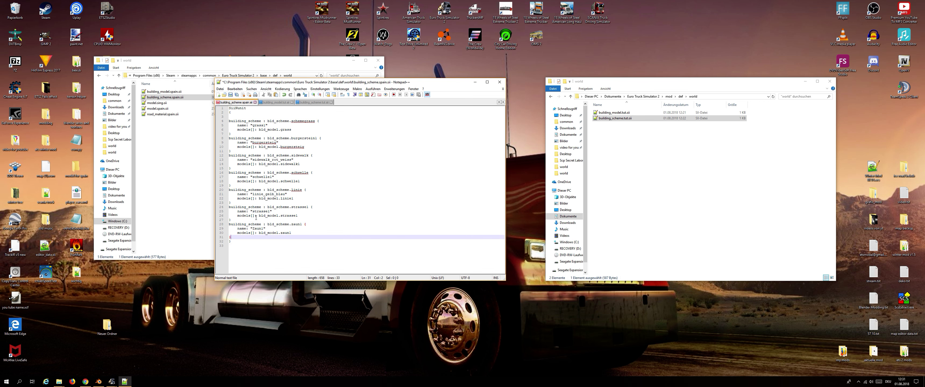
pyautogui.hotkey('ctrl', 's')
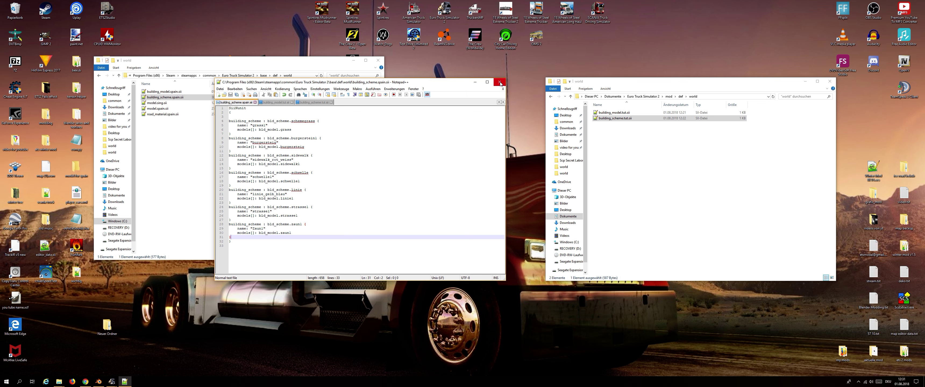
pyautogui.hotkey('alt', 'F4')
pyautogui.hotkey('ctrl', 'a')
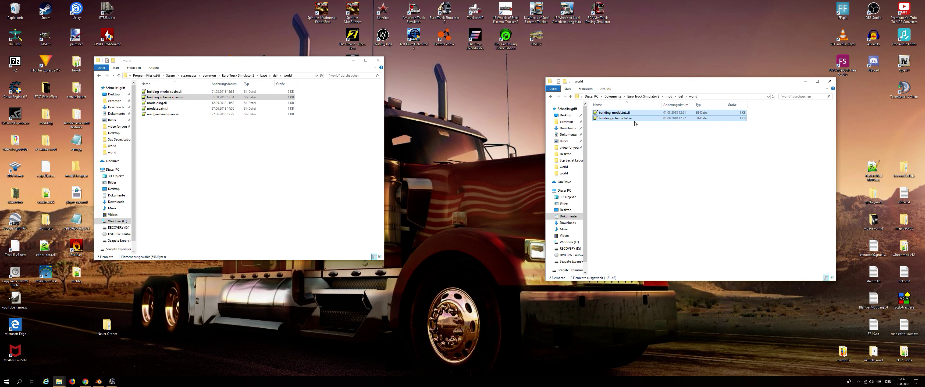
# - Select automat, building_model and def in mod (not test.scs), then launch ETS2 and quit its map editor
pyautogui.click(669, 96)
pyautogui.hotkey('ctrl', 'a')
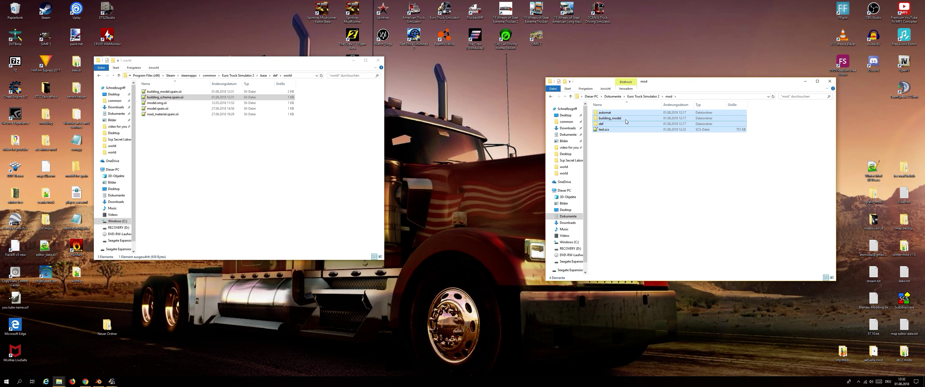
pyautogui.keyDown('ctrl'); pyautogui.click(606, 130); pyautogui.keyUp('ctrl')
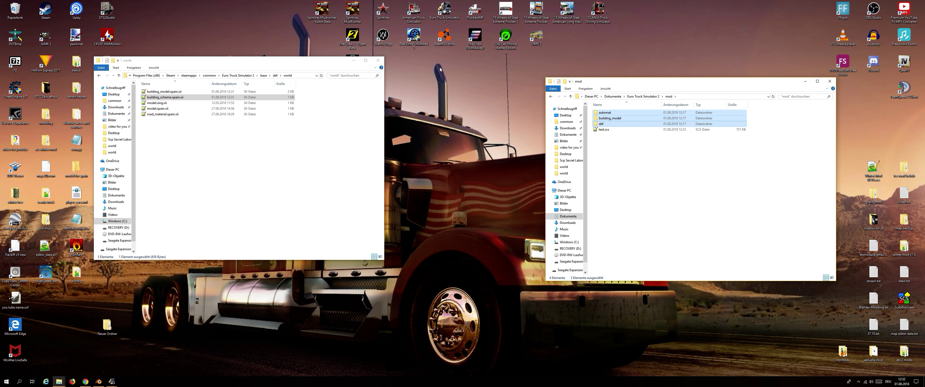
pyautogui.doubleClick(444, 11)
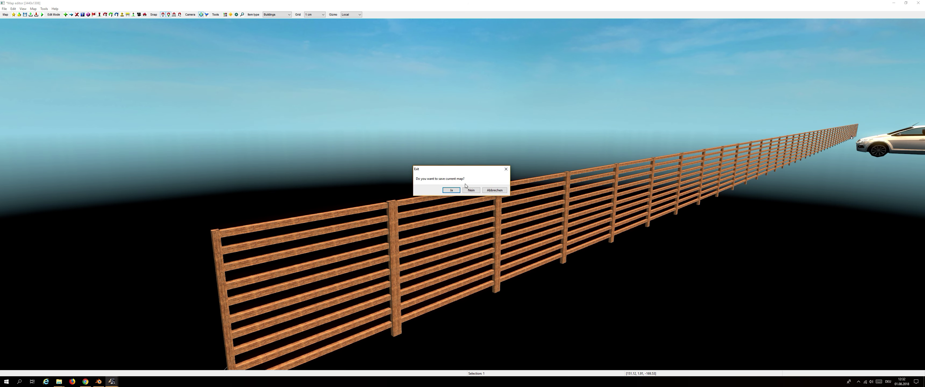
pyautogui.click(471, 189)
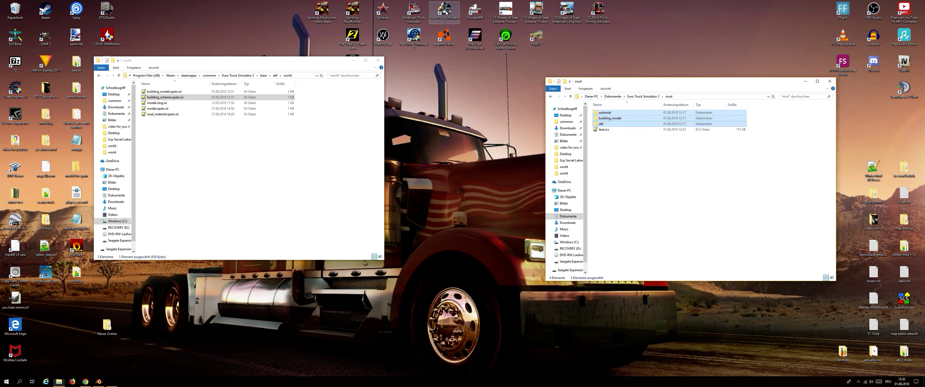
# - Relaunch the map editor full-screen, cancel the empty Open map dialog, and return Explorer to base
pyautogui.doubleClick(445, 12)
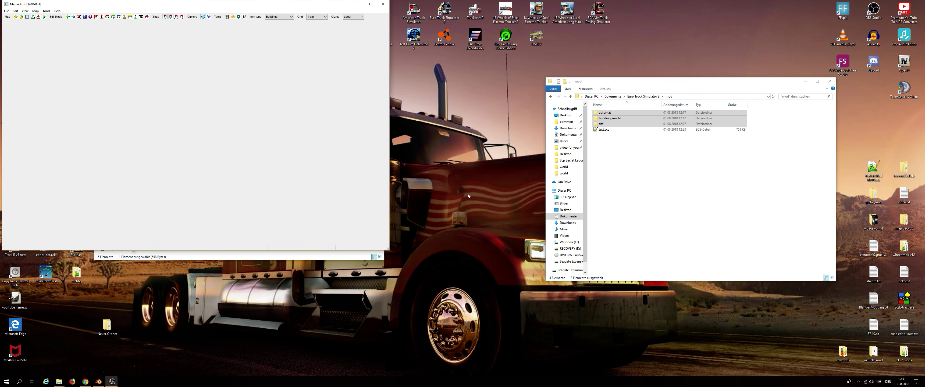
pyautogui.click(371, 5)
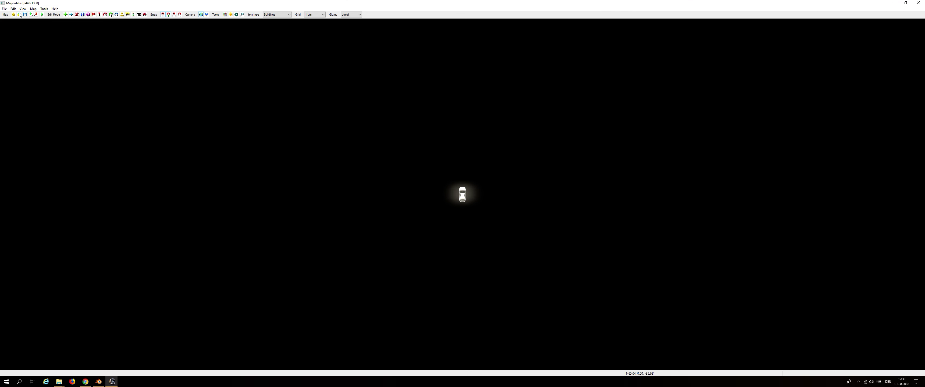
pyautogui.click(19, 15)
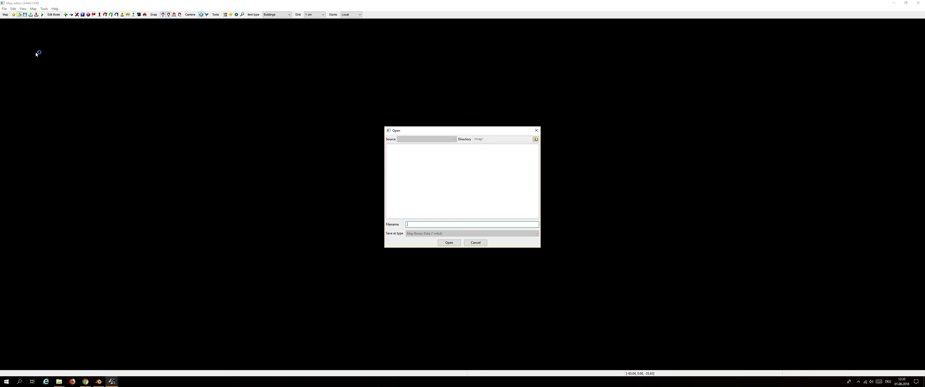
pyautogui.moveTo(423, 133); pyautogui.dragTo(307, 114)
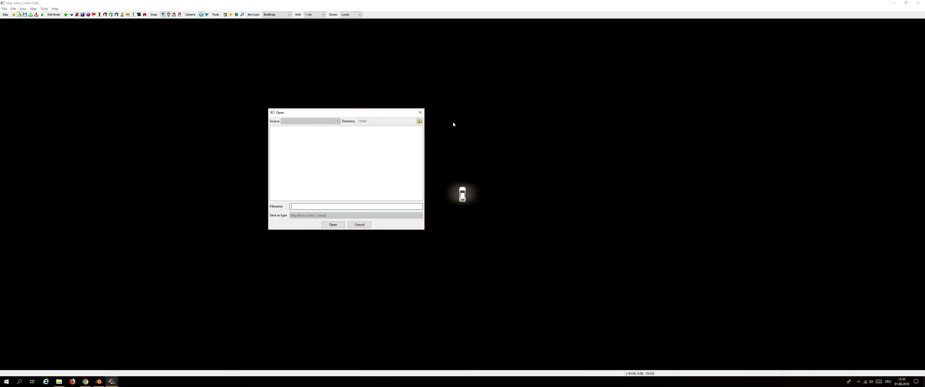
pyautogui.click(420, 113)
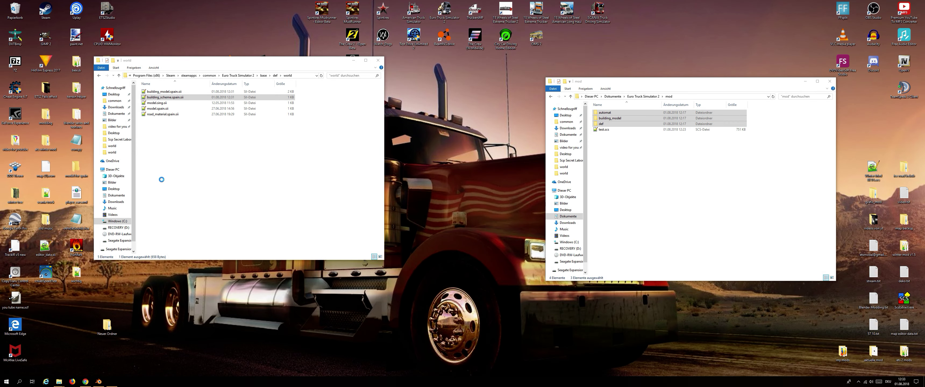
pyautogui.click(264, 76)
# - Pack the eight base folders into a WinRAR archive named spain.scs
pyautogui.moveTo(215, 148); pyautogui.dragTo(182, 69)
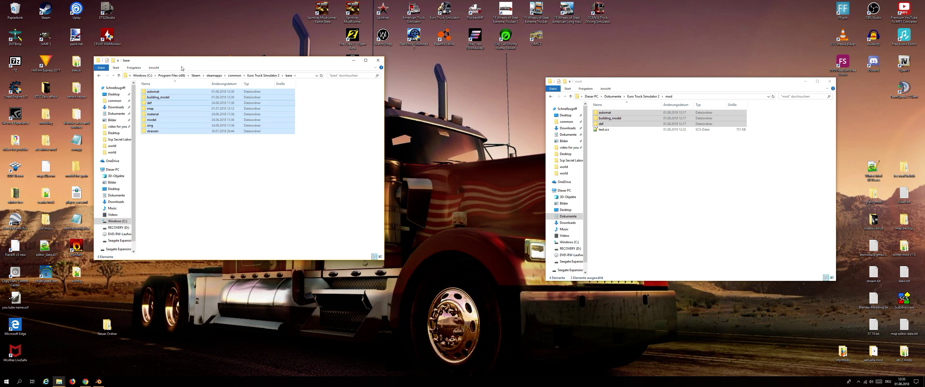
pyautogui.doubleClick(159, 109)
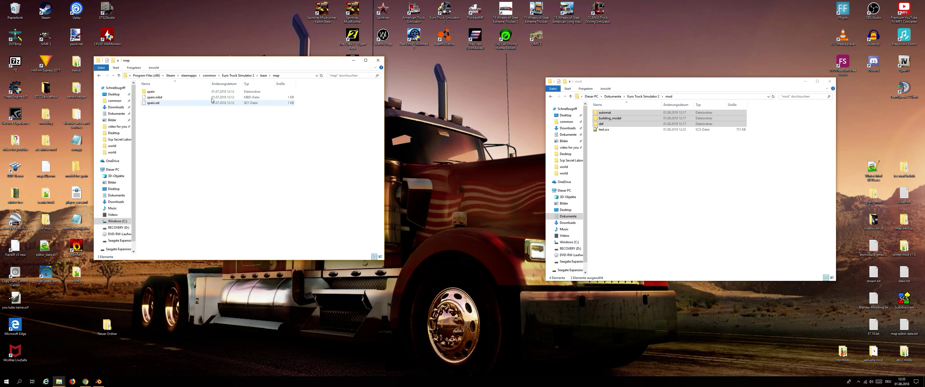
pyautogui.click(100, 76)
pyautogui.rightClick(178, 104)
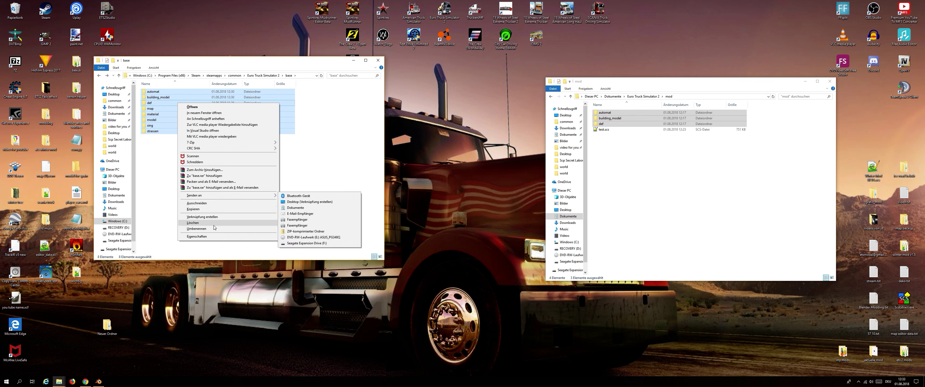
pyautogui.click(204, 170)
pyautogui.write('base.scs')
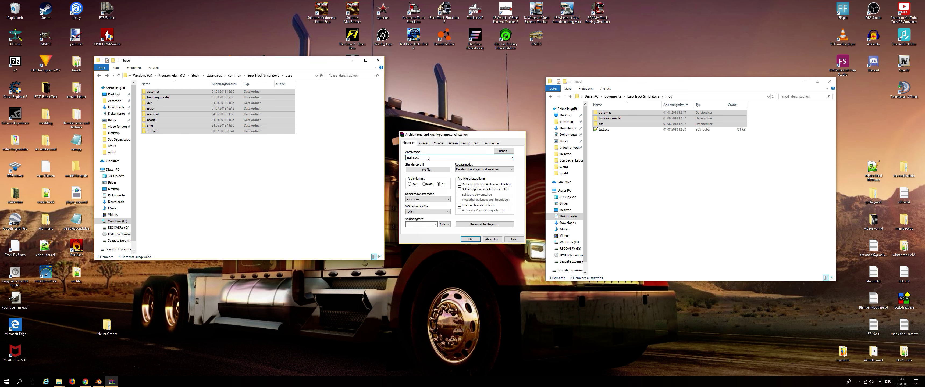
pyautogui.press('Return')
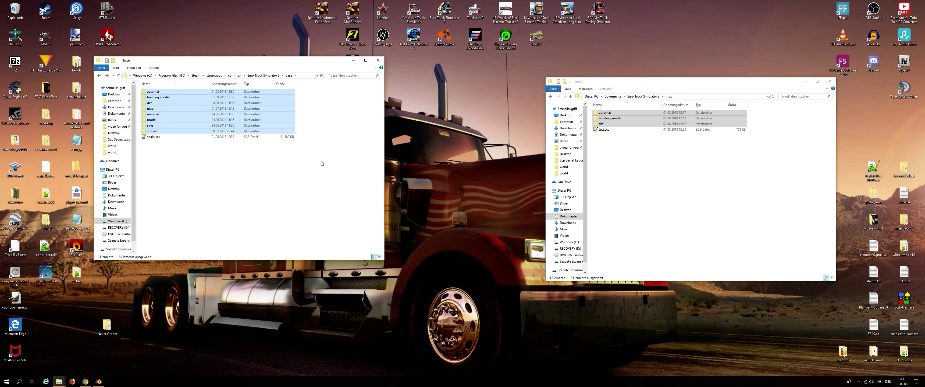
# - Delete the old mod files, move spain.scs into the mod folder, and relaunch the game
pyautogui.moveTo(678, 156); pyautogui.dragTo(645, 94)
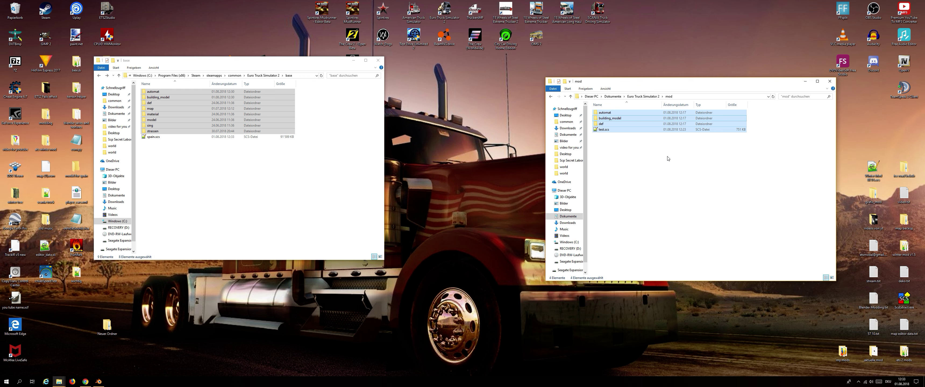
pyautogui.press('Delete')
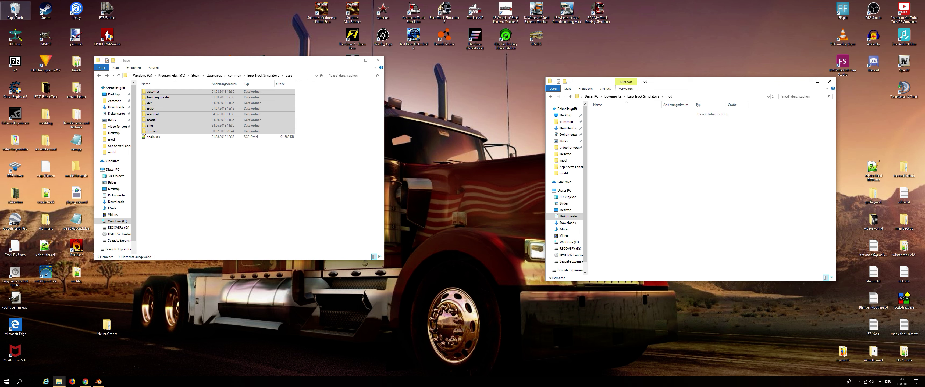
pyautogui.moveTo(172, 138); pyautogui.dragTo(671, 118)
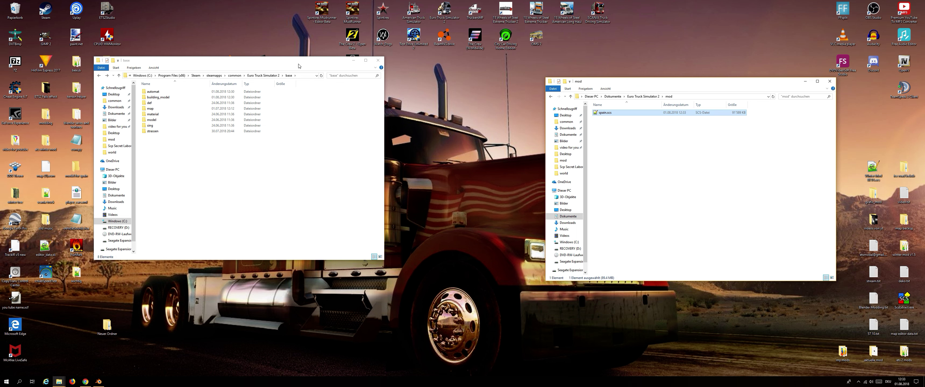
pyautogui.moveTo(298, 64); pyautogui.dragTo(360, 104)
pyautogui.moveTo(618, 85); pyautogui.dragTo(626, 108)
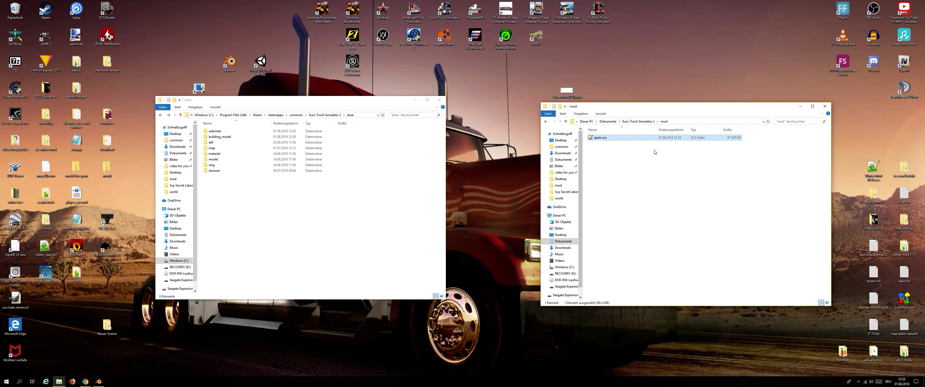
pyautogui.doubleClick(451, 20)
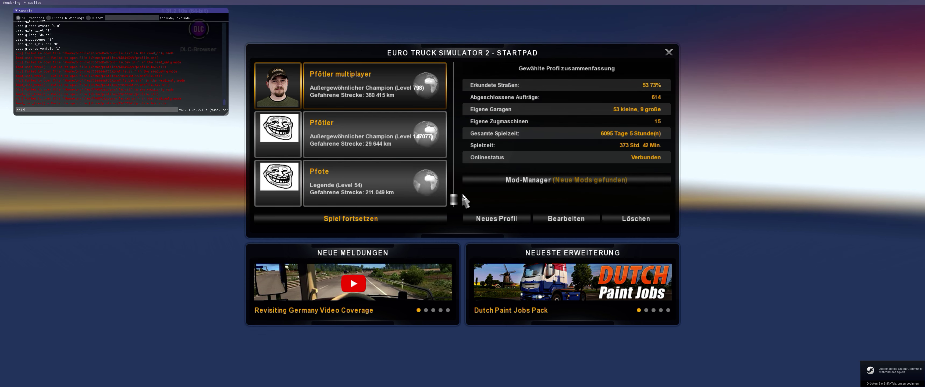
# - Run the console command 'edit spain' to load the spain map into the editor
pyautogui.write(' spain')
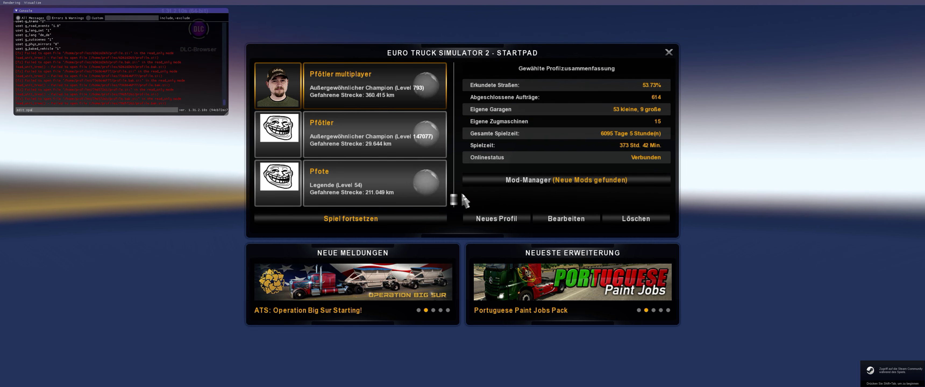
pyautogui.press('Return')
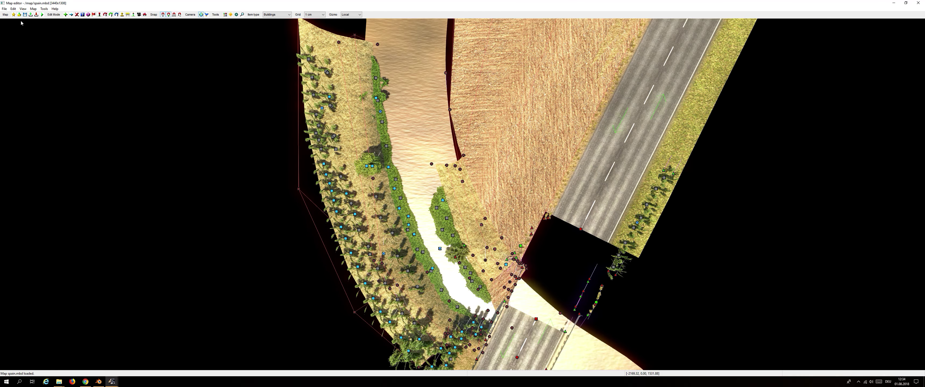
# - Dismiss the map Open dialog and start adding a Buildings item with scheme Zaun1
pyautogui.click(19, 14)
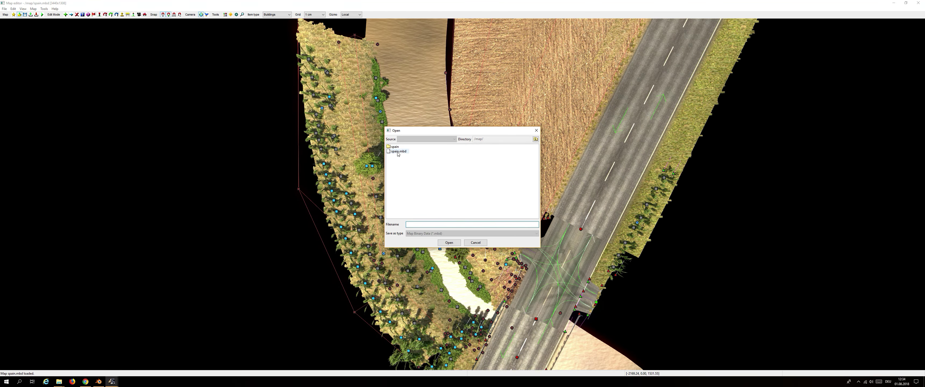
pyautogui.click(536, 130)
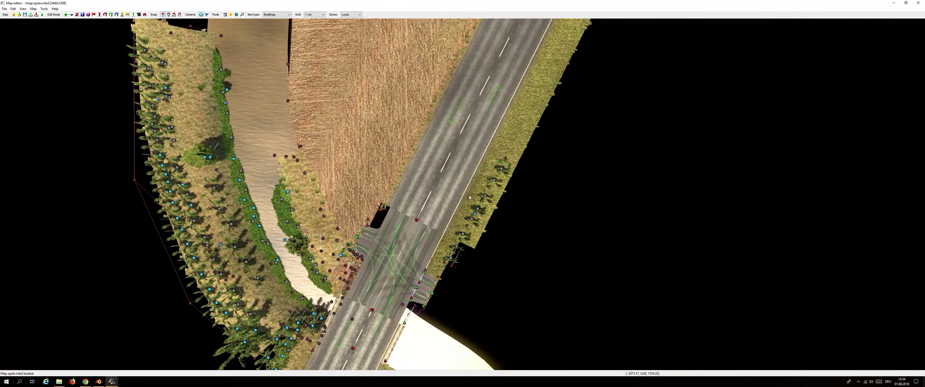
pyautogui.press('Insert')
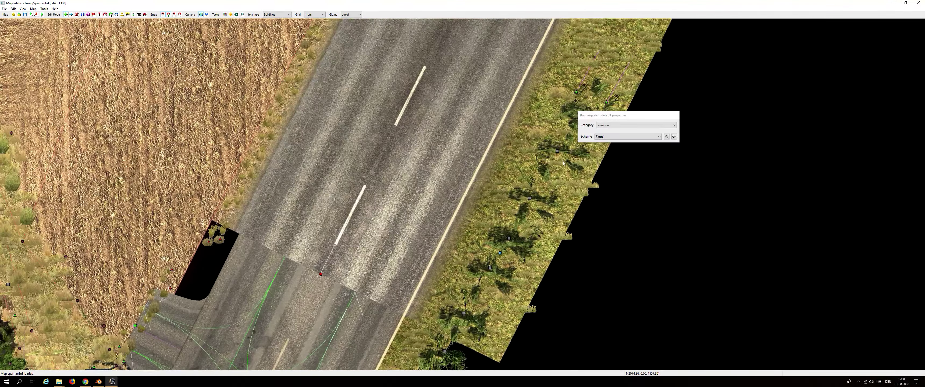
# - Choose Zaun1 in the Content browser and draw the fence between two points on the road edge
pyautogui.click(666, 137)
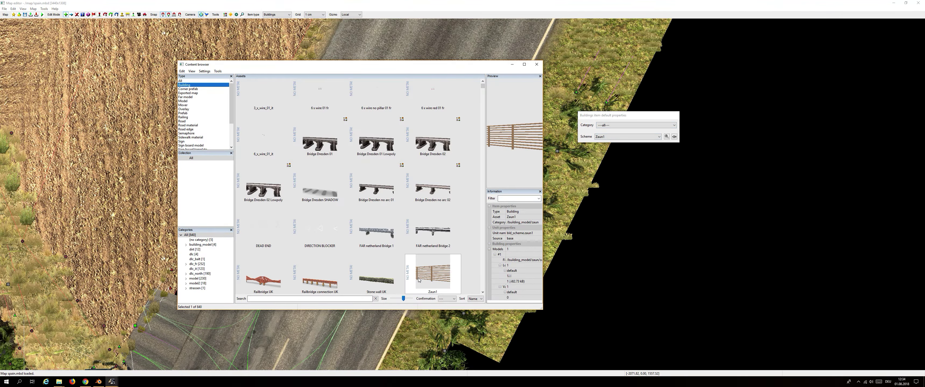
pyautogui.scroll(-3, 419, 281)
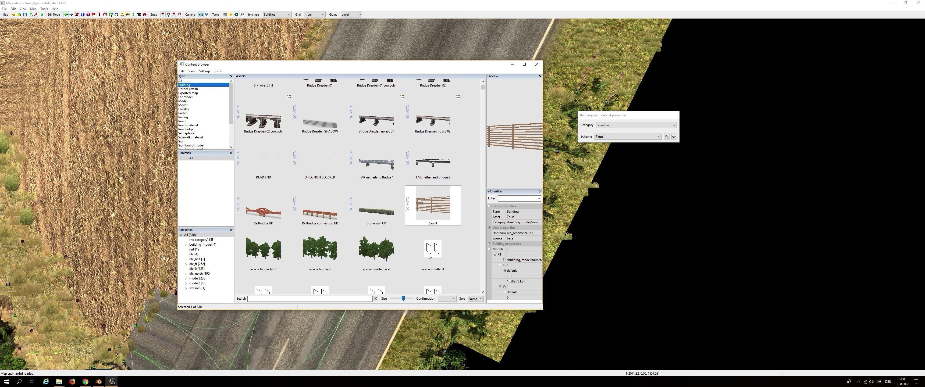
pyautogui.doubleClick(425, 216)
pyautogui.scroll(5, 421, 264)
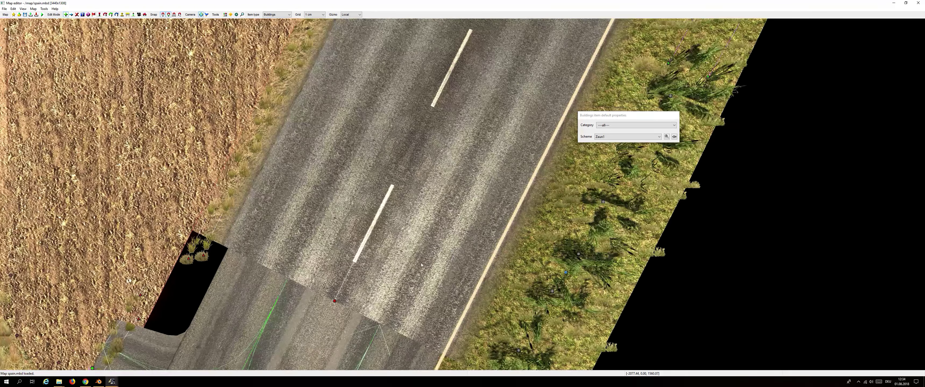
pyautogui.click(473, 327)
pyautogui.click(550, 162)
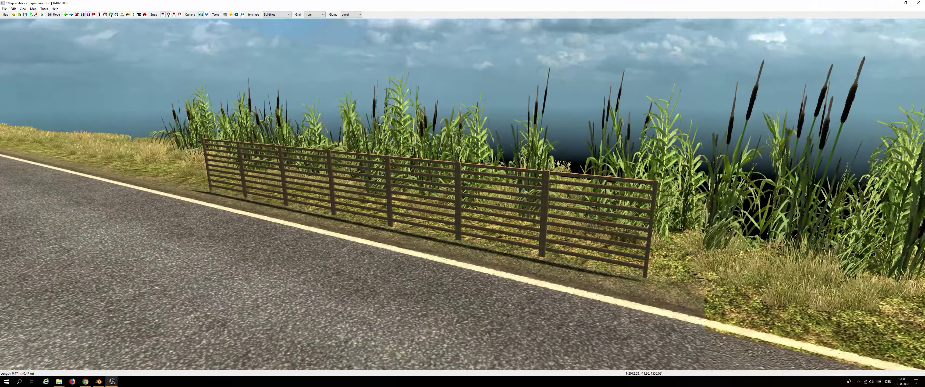
pyautogui.press('Escape')
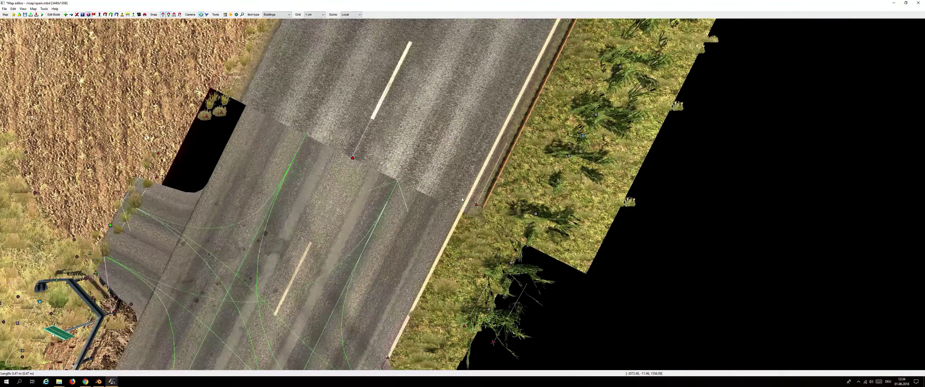
# - Open and close the Zaun1 fence's properties twice to check its settings
pyautogui.doubleClick(475, 207)
pyautogui.press('Escape')
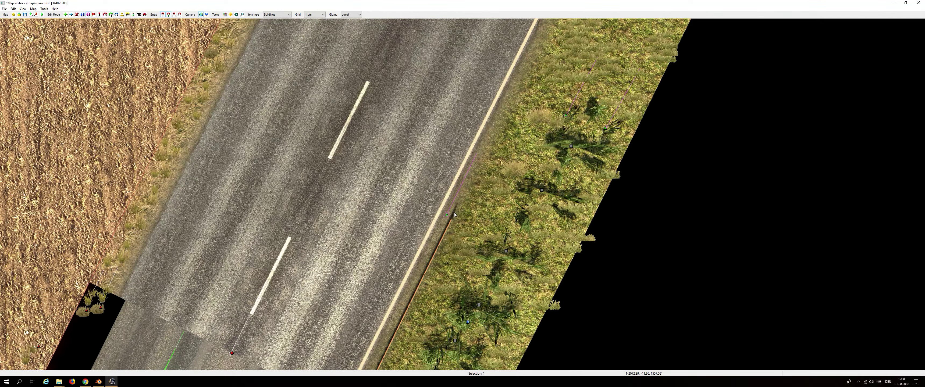
pyautogui.doubleClick(455, 214)
pyautogui.press('Escape')
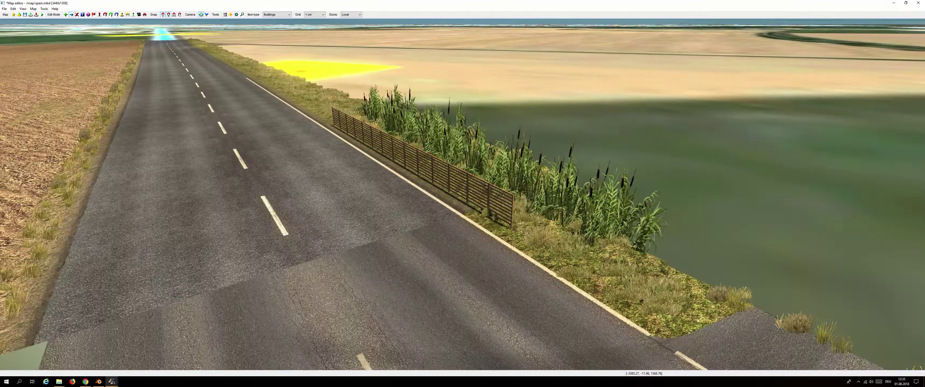
pyautogui.moveTo(499, 231); pyautogui.dragTo(503, 234)
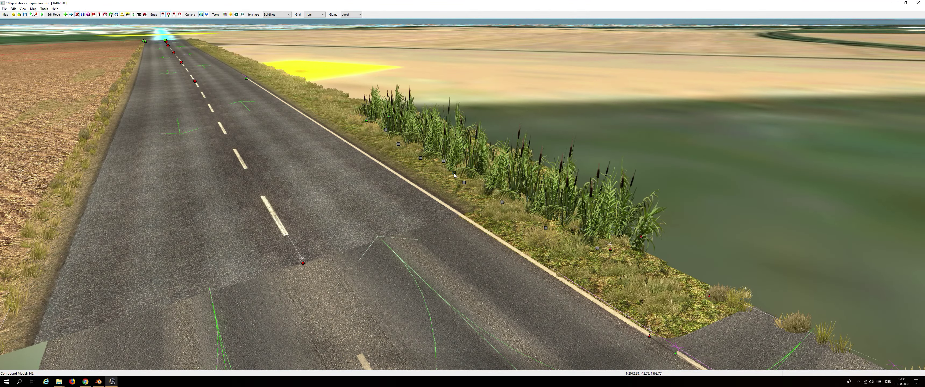